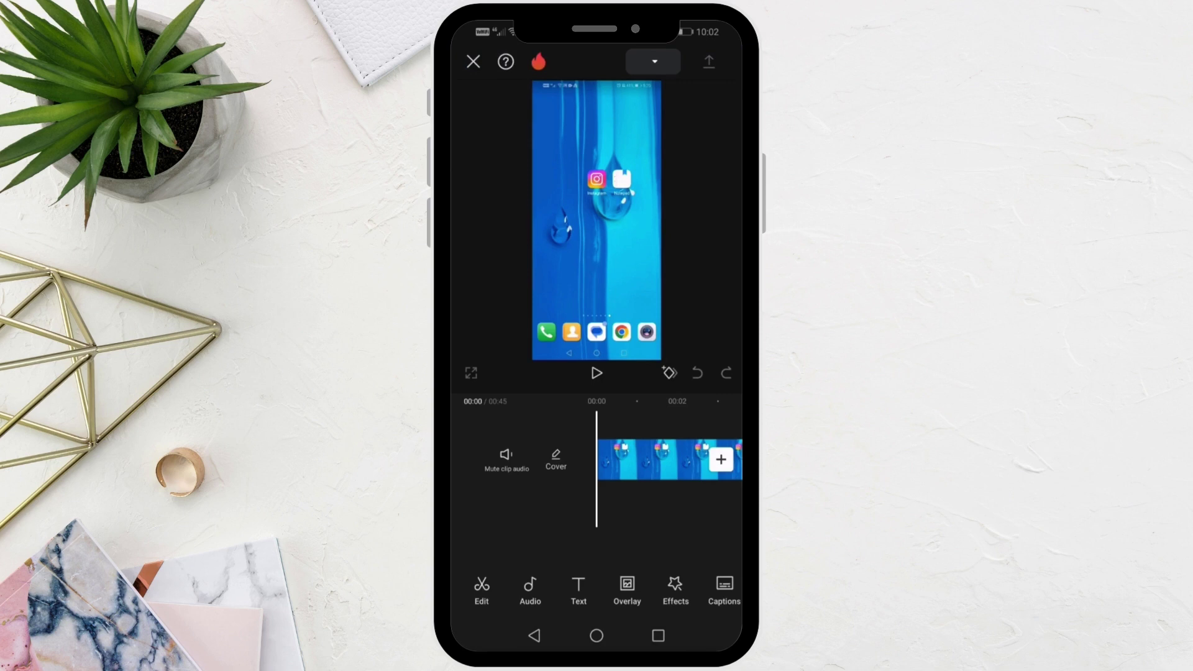
{"action": "scroll", "coordinate": [596, 460], "scroll_direction": "right", "scroll_amount": 3}
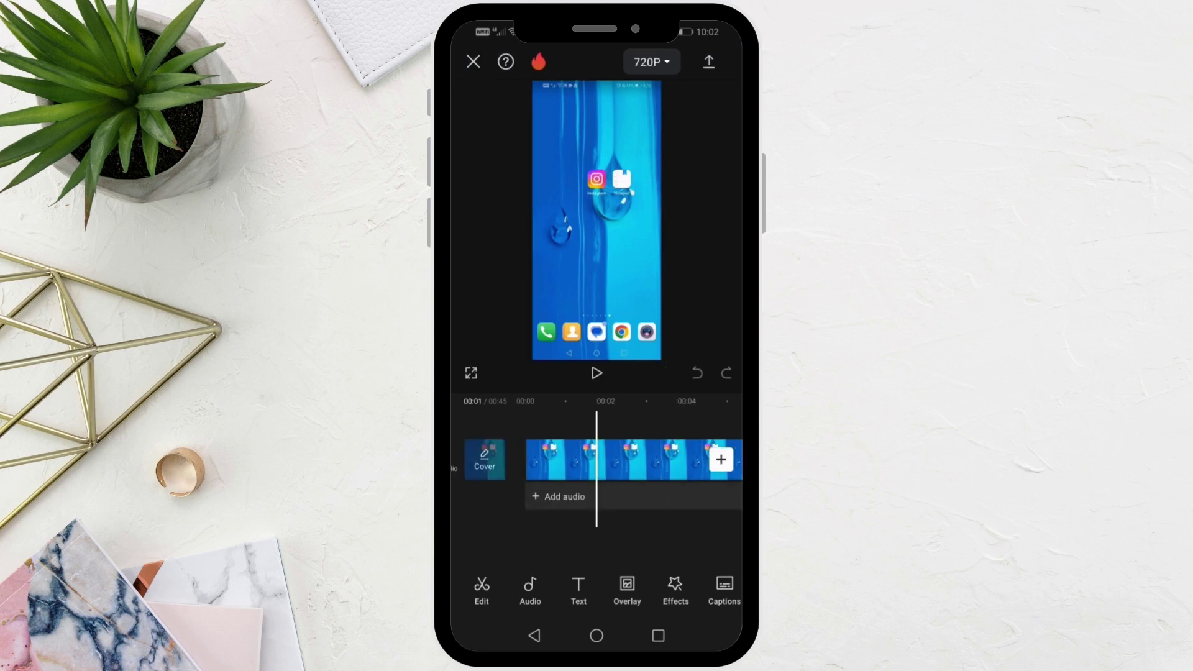
{"action": "scroll", "coordinate": [596, 459], "scroll_direction": "left", "scroll_amount": 3}
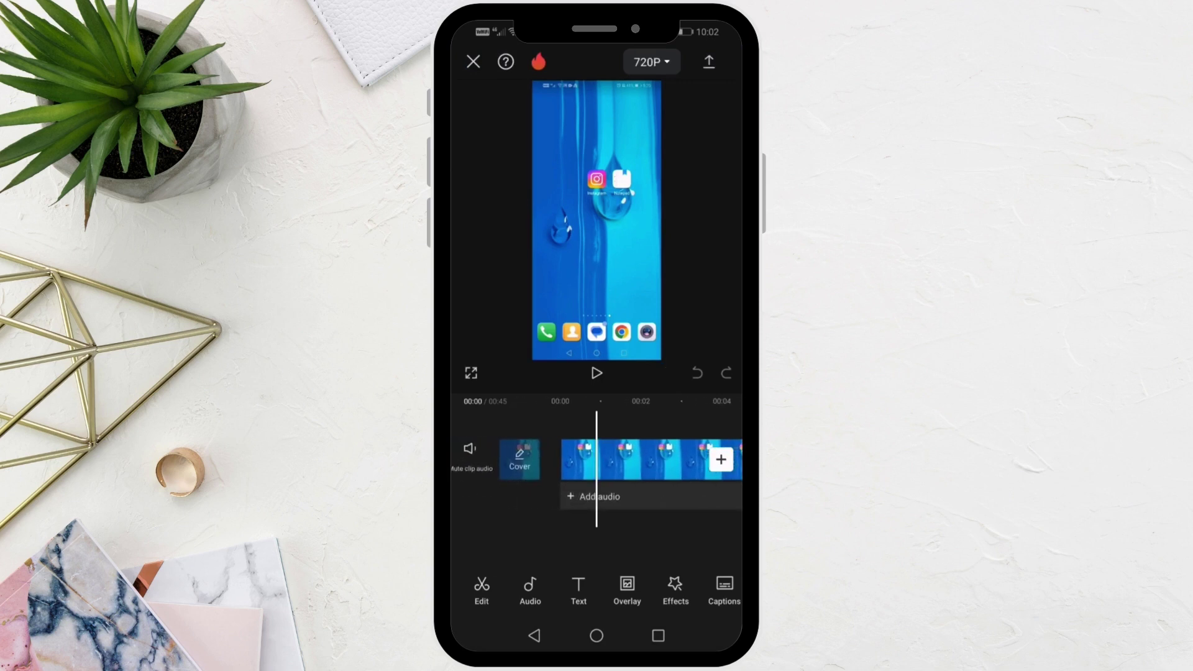
{"action": "scroll", "coordinate": [597, 459], "scroll_direction": "right", "scroll_amount": 1}
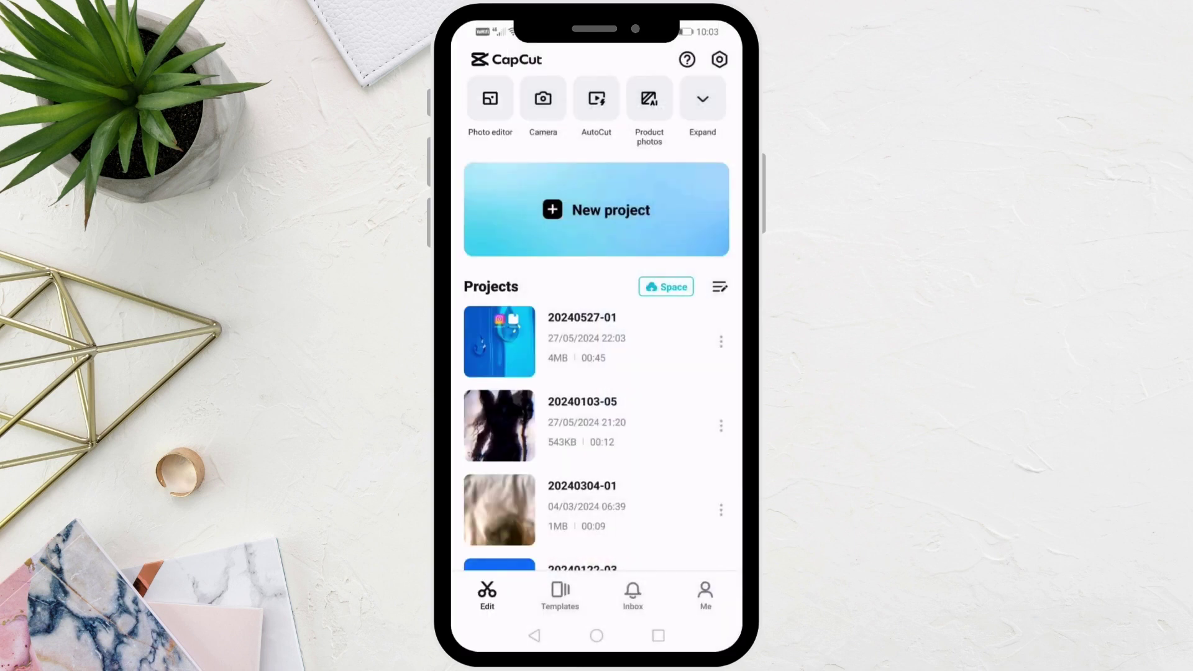
- Go to the home screen, flip to the next app page and launch Files
{"action": "left_click", "coordinate": [596, 635]}
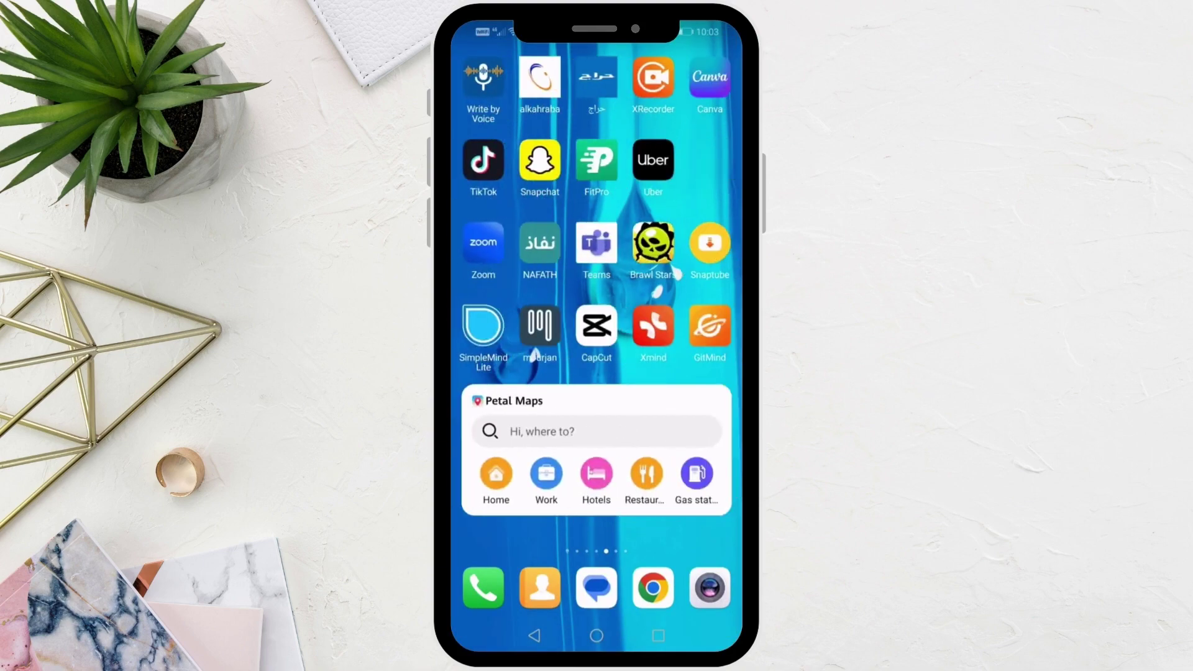
{"action": "left_click_drag", "start_coordinate": [522, 280], "coordinate": [689, 279]}
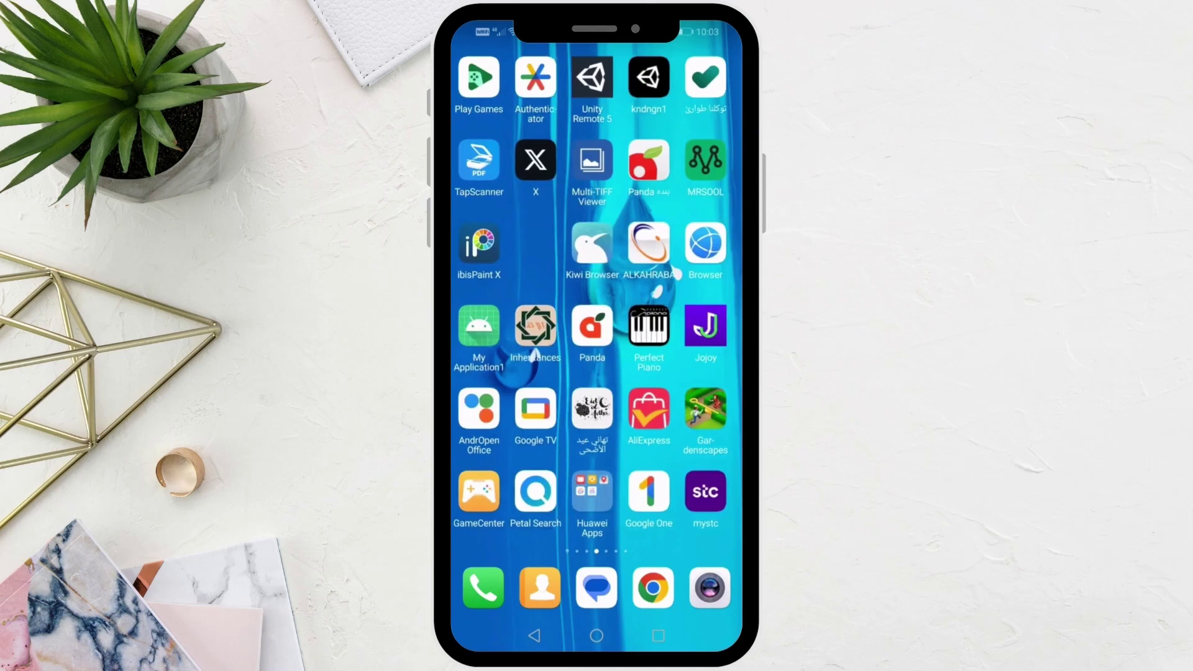
{"action": "left_click", "coordinate": [652, 78]}
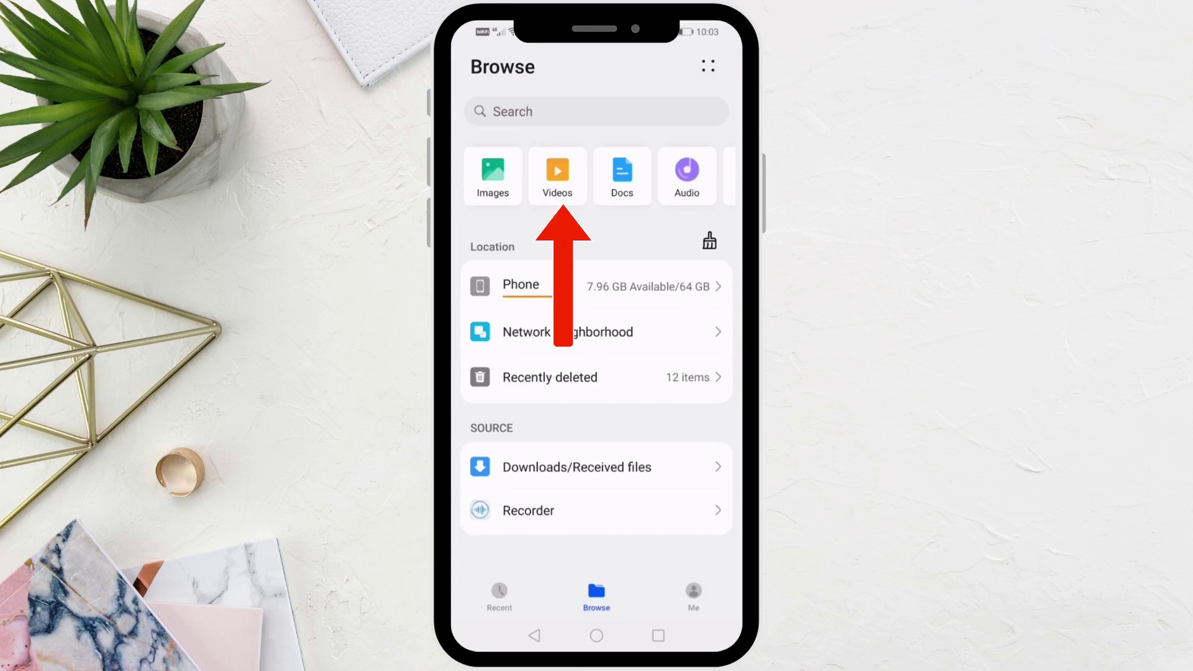
- Confirm the just-exported clip tops the Camera video album, then return to video albums
{"action": "left_click", "coordinate": [557, 174]}
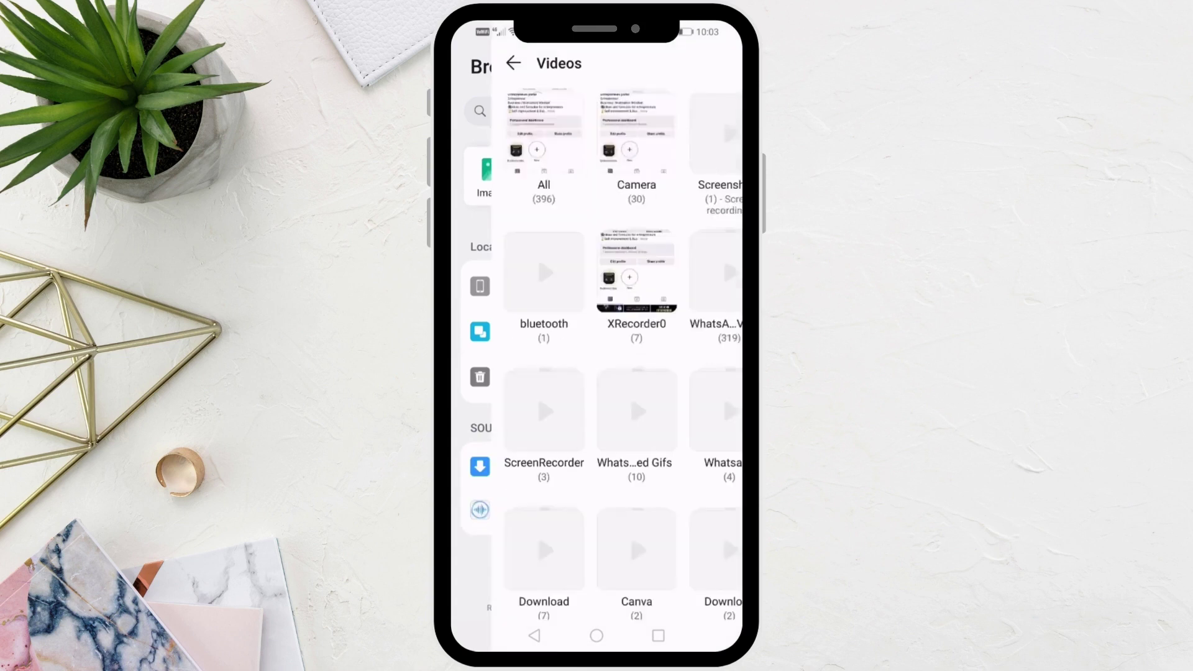
{"action": "left_click", "coordinate": [596, 139]}
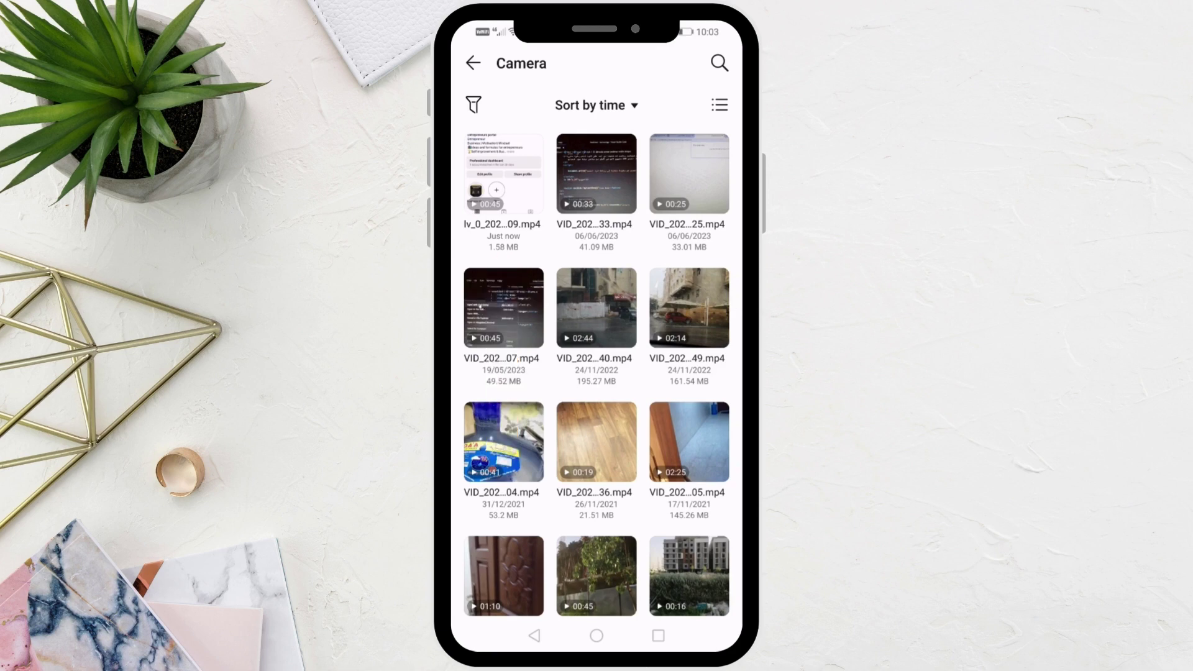
{"action": "left_click", "coordinate": [473, 62]}
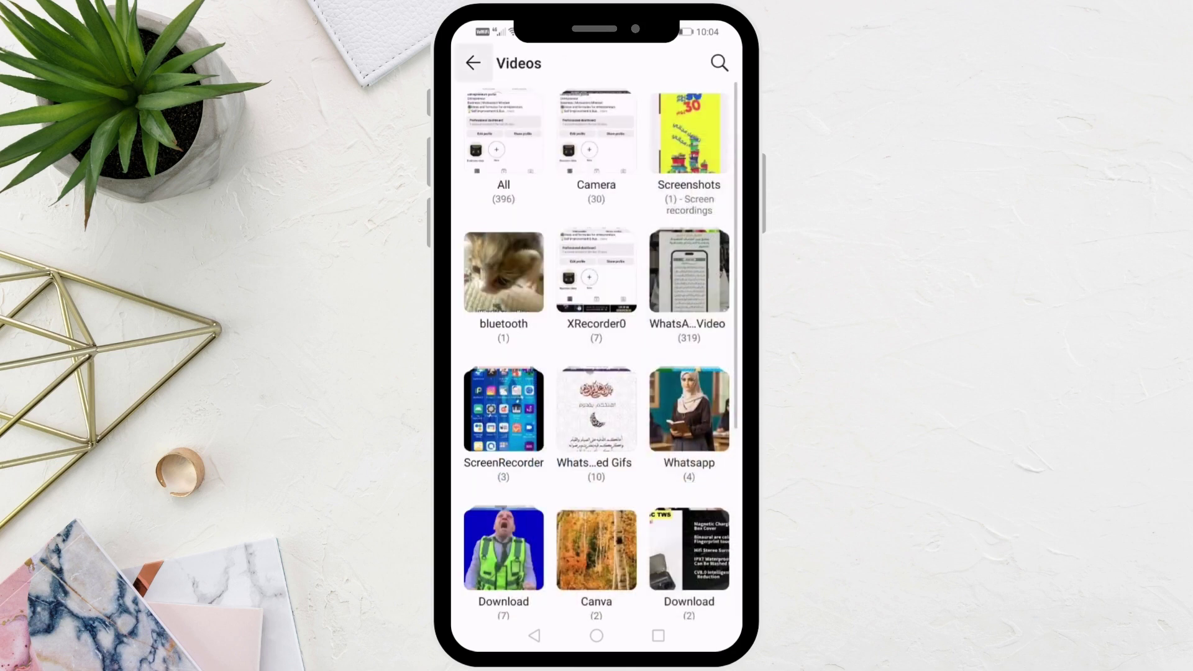
- Go back to Browse and open Phone storage's Android folder
{"action": "left_click", "coordinate": [472, 63]}
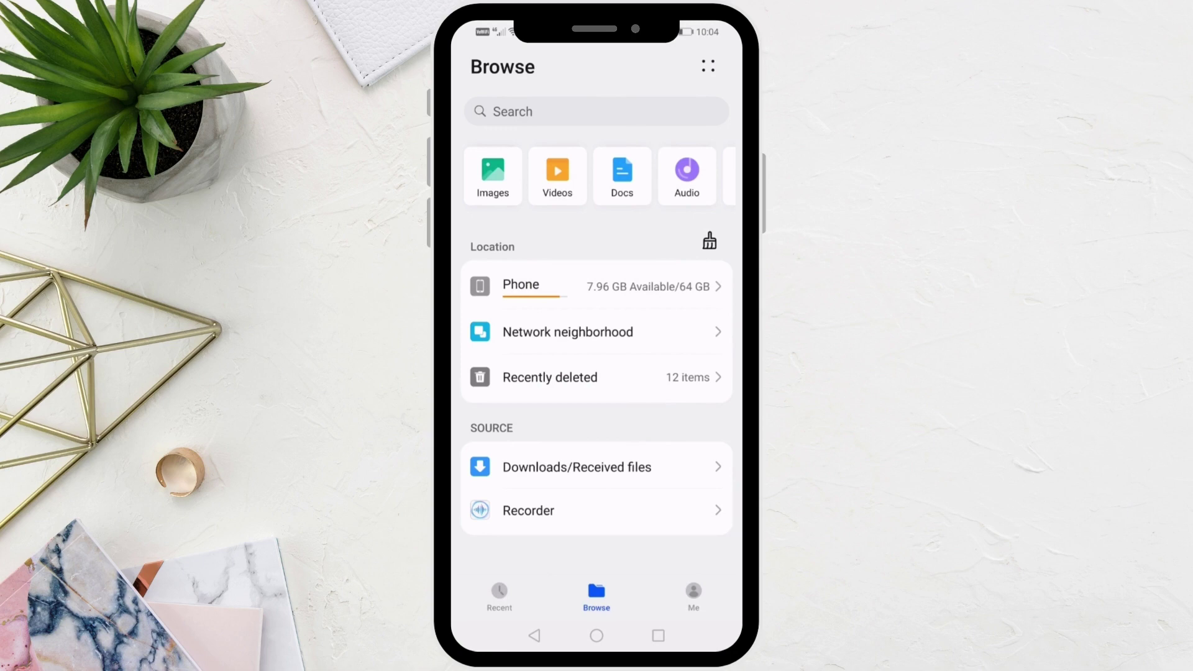
{"action": "left_click", "coordinate": [560, 287]}
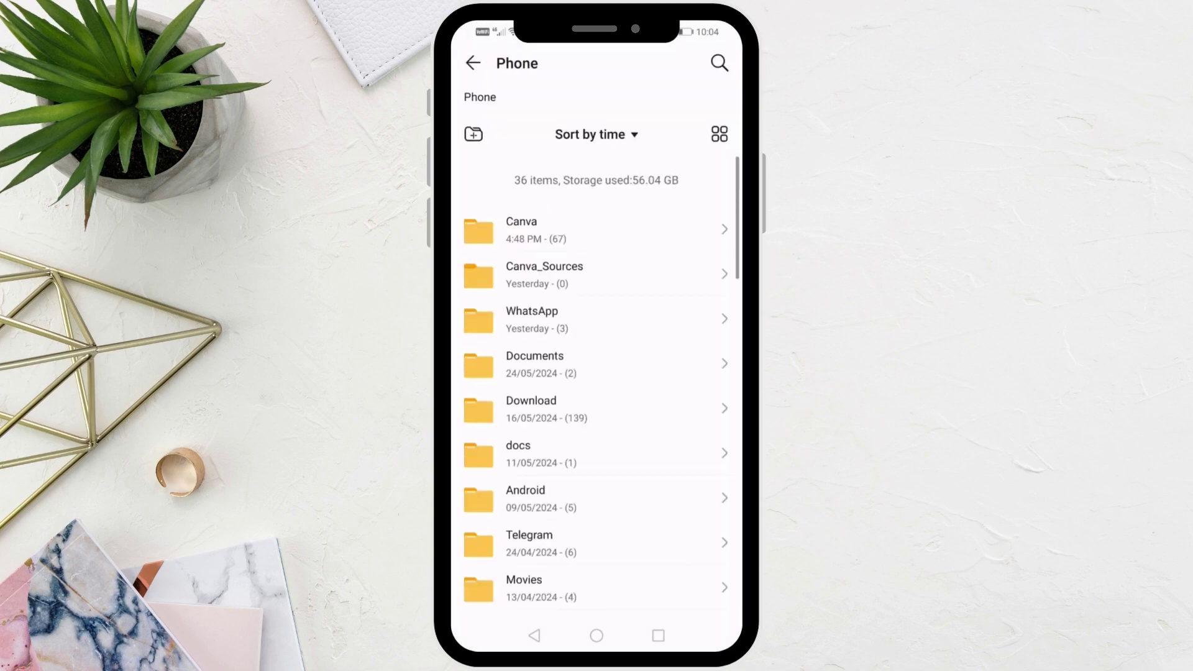
{"action": "scroll", "coordinate": [596, 387], "scroll_direction": "down", "scroll_amount": 3}
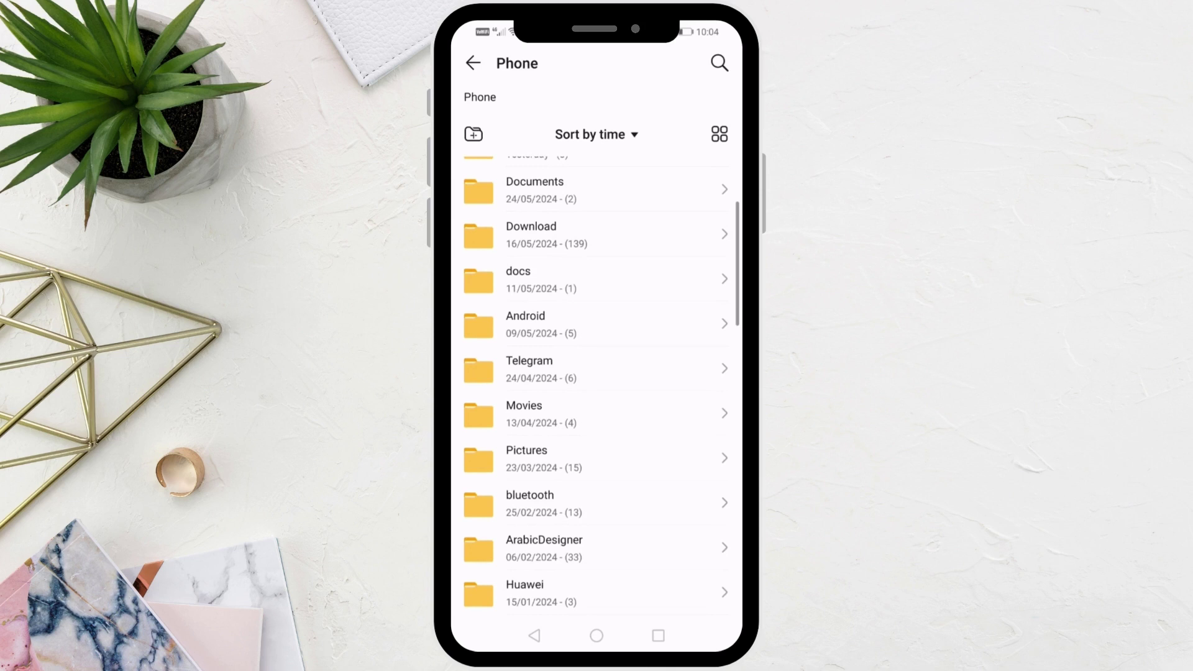
{"action": "left_click", "coordinate": [559, 323]}
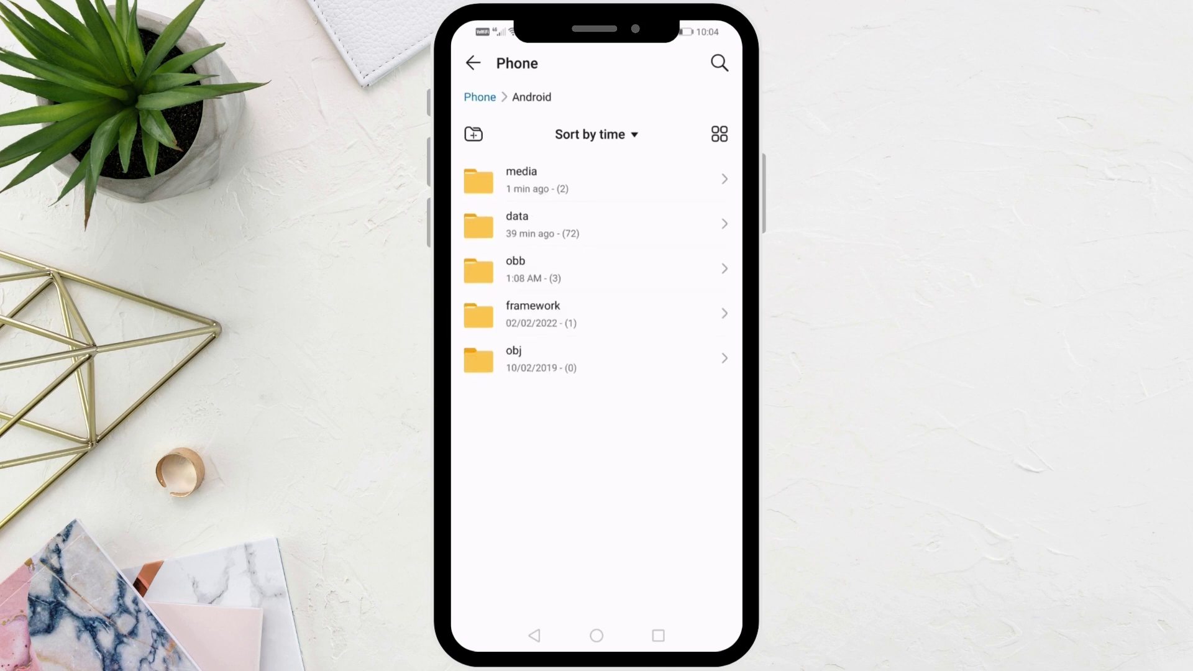
- Open Android/data, then the com.lemon.lvoverseas folder
{"action": "left_click", "coordinate": [559, 224]}
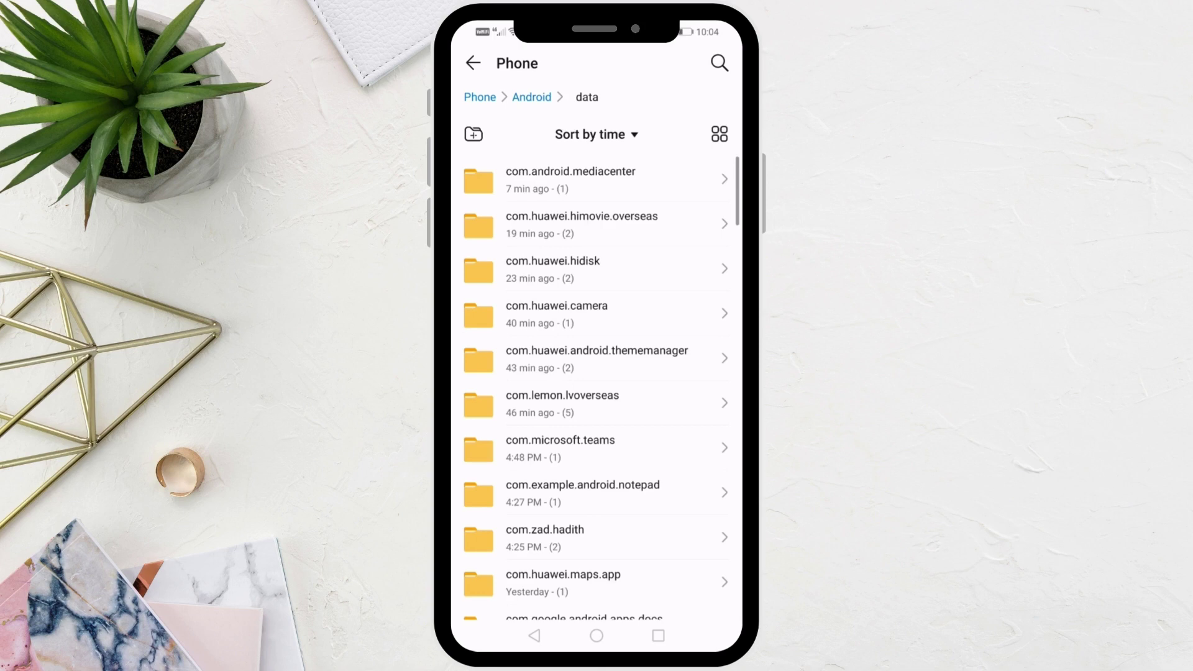
{"action": "scroll", "coordinate": [596, 388], "scroll_direction": "down", "scroll_amount": 2}
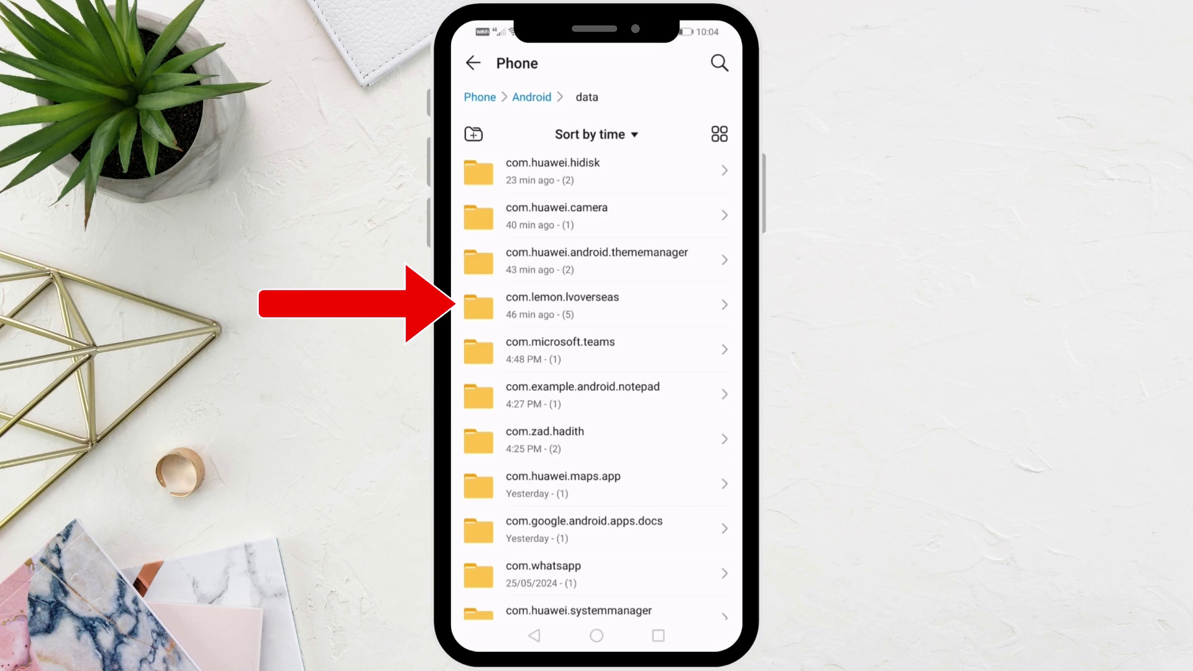
{"action": "left_click", "coordinate": [562, 305]}
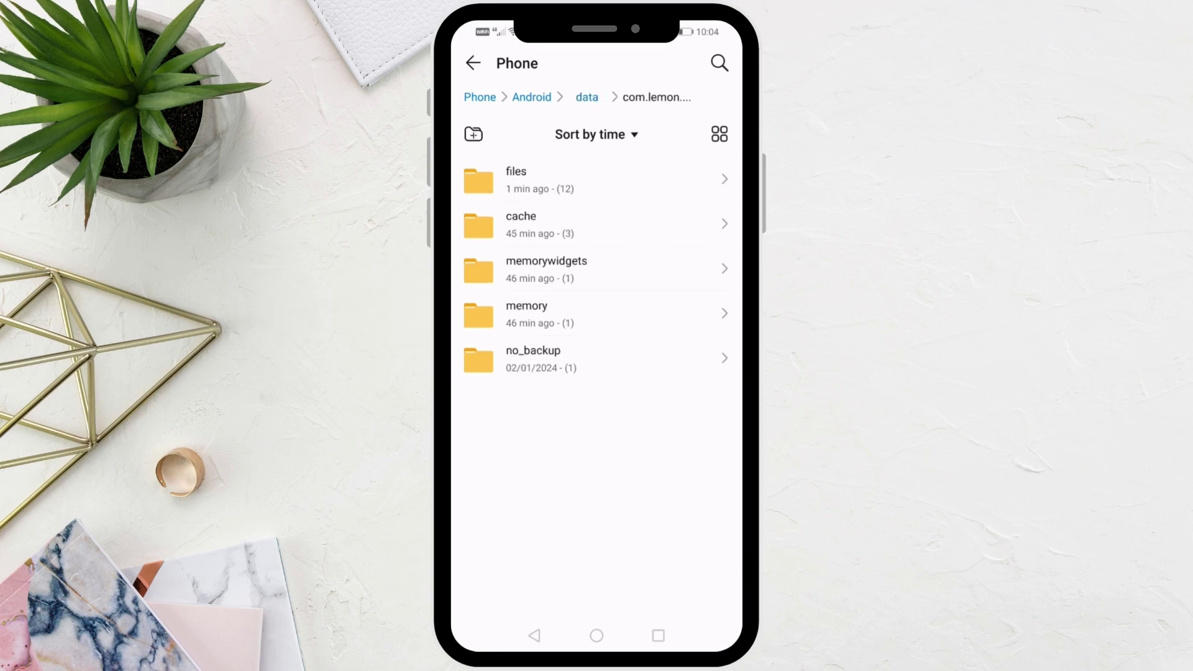